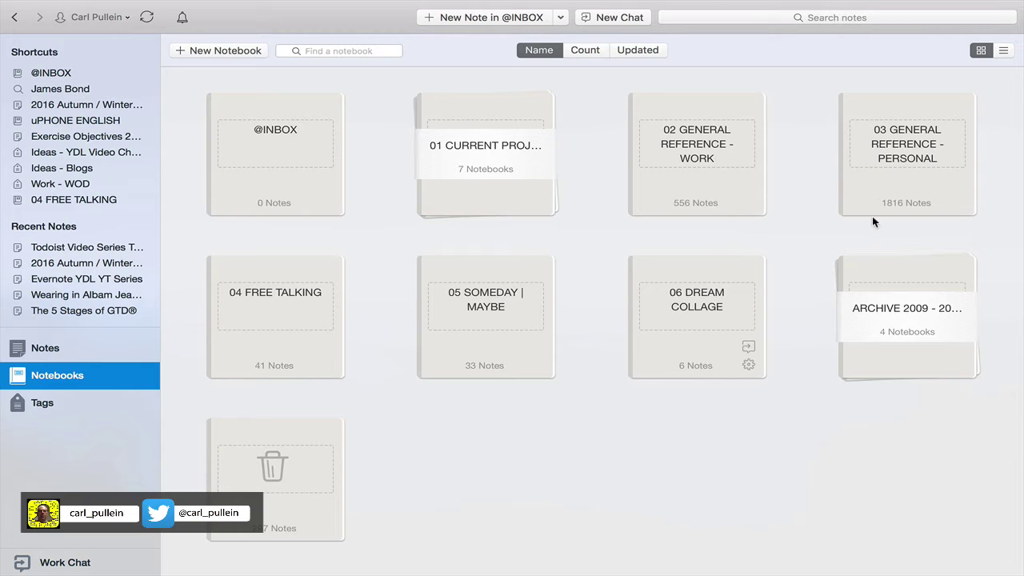
- Switch the notebooks to list view, then back to the card grid
click(1004, 51)
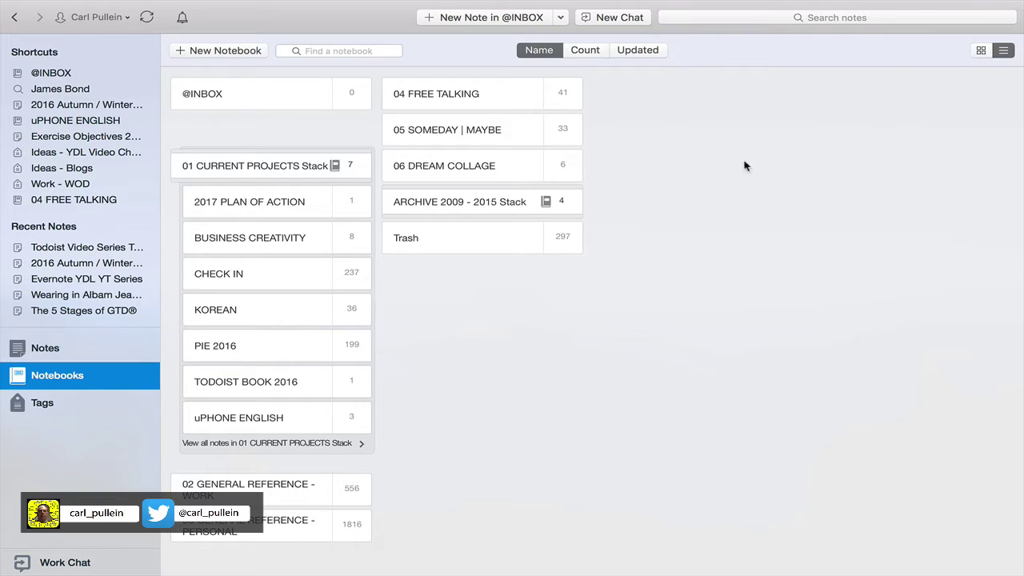
click(981, 51)
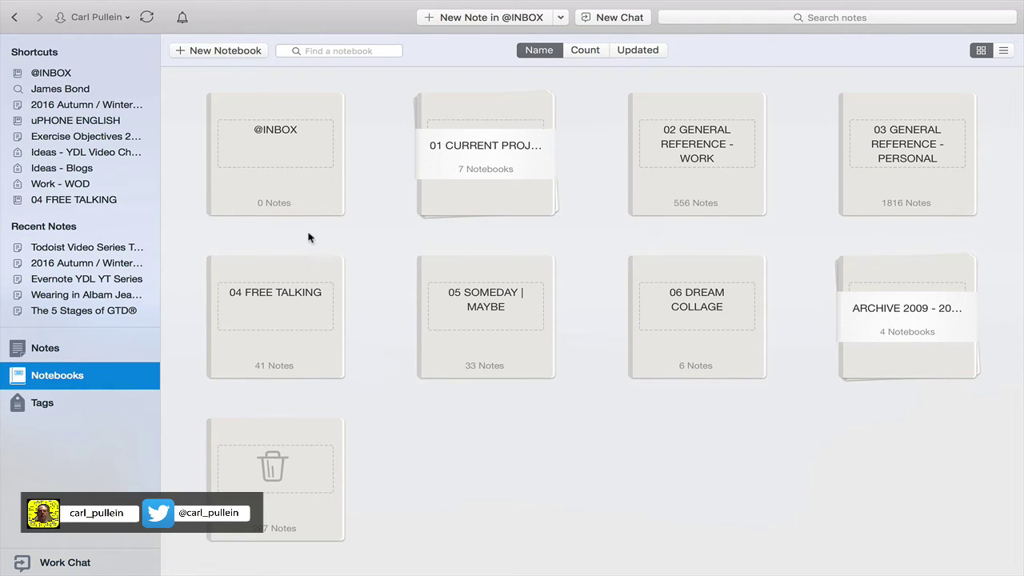
mouse_move(285, 150)
- Expand the 01 CURRENT PROJECTS stack and scroll through its seven notebooks
click(485, 194)
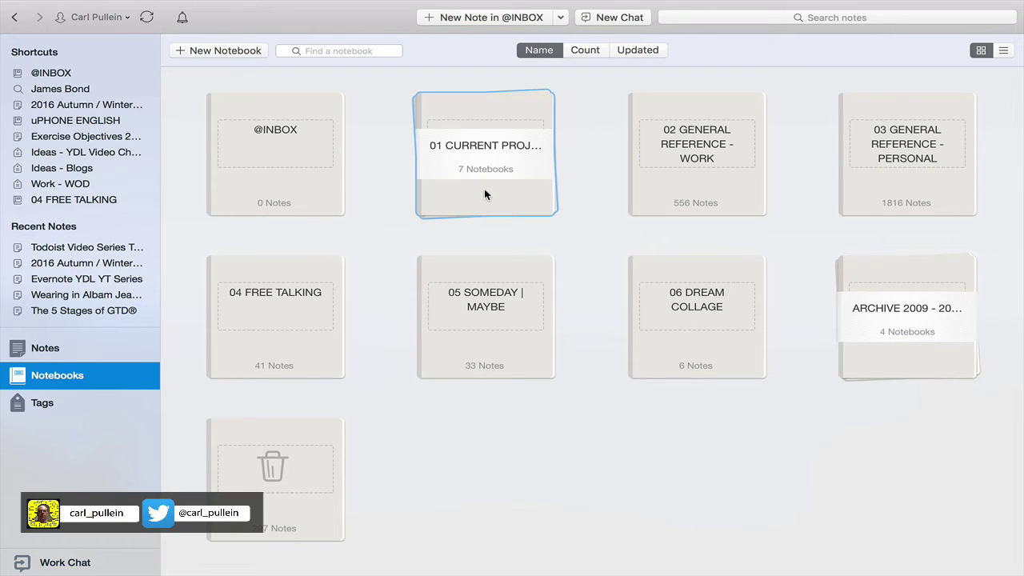
click(485, 194)
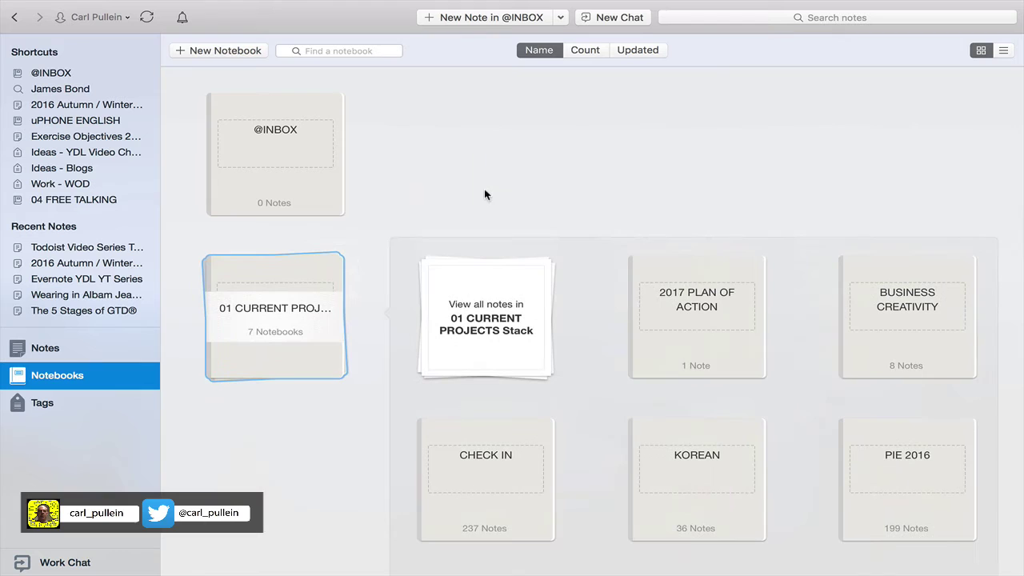
scroll(577, 183, down, 2)
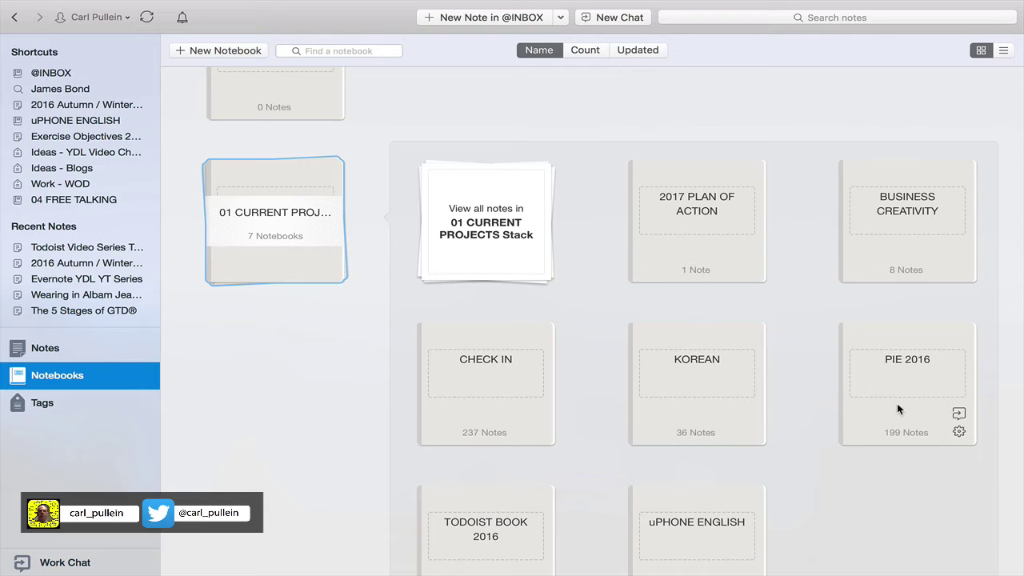
scroll(897, 403, down, 3)
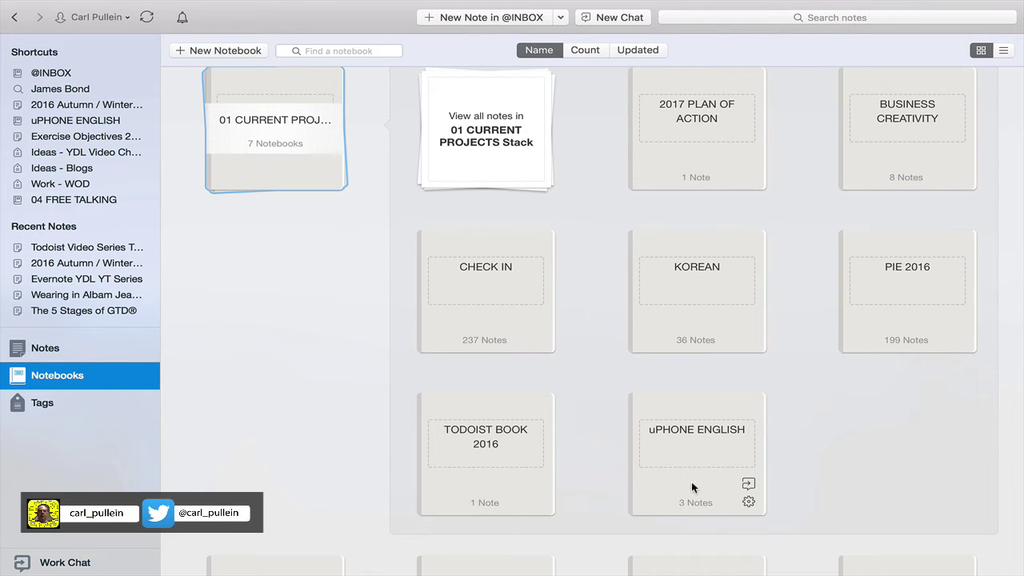
scroll(692, 481, up, 5)
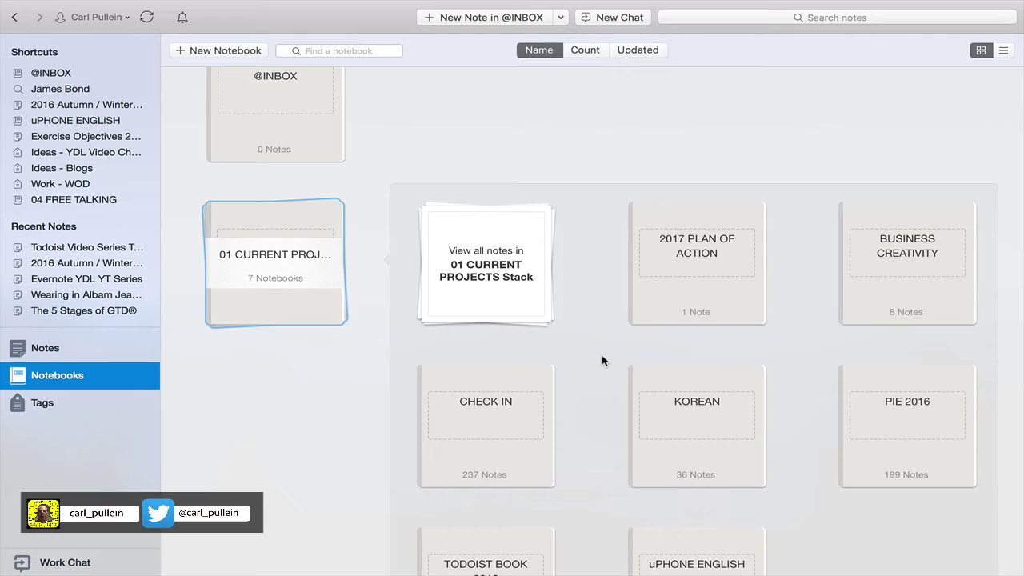
scroll(601, 355, down, 3)
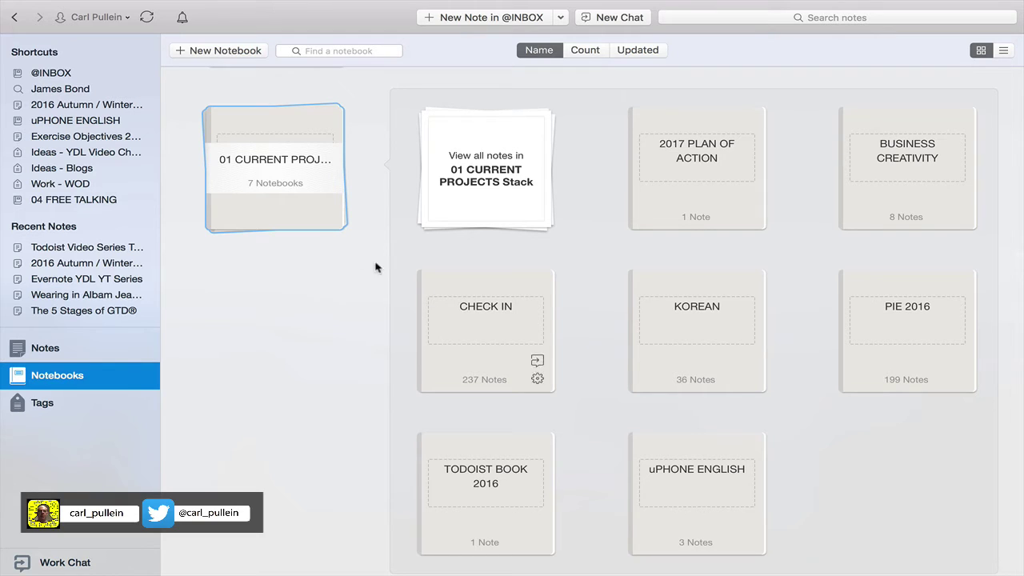
- Collapse the expanded 01 CURRENT PROJECTS stack back into the notebook grid
click(291, 210)
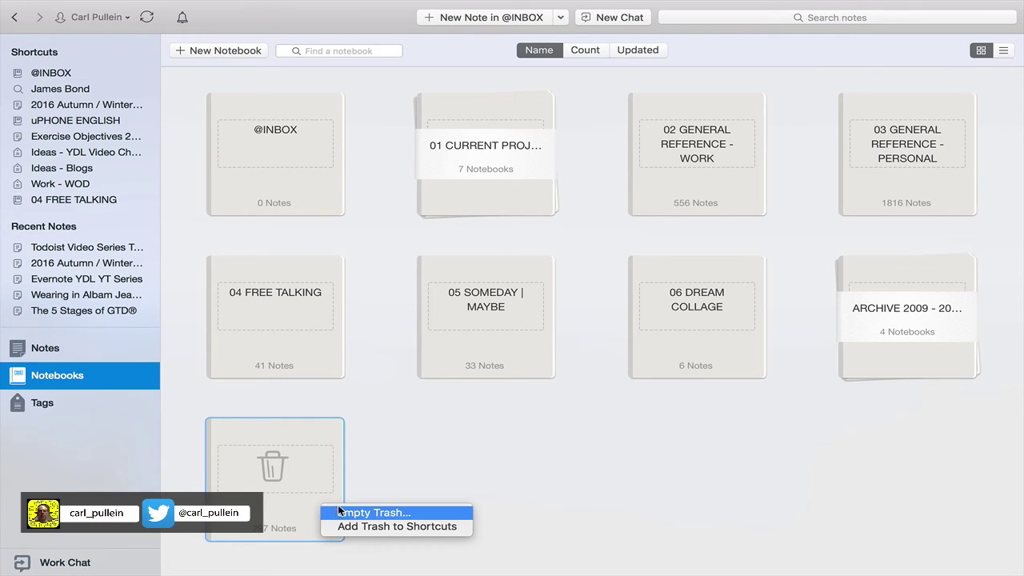
- Empty the Trash, confirming permanent deletion of its 297 notes
click(361, 514)
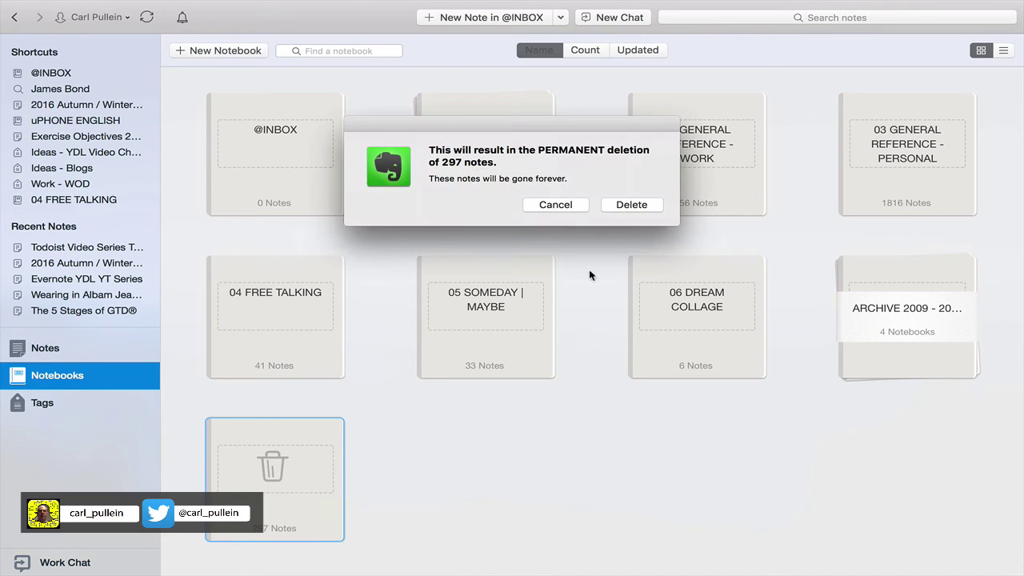
click(643, 208)
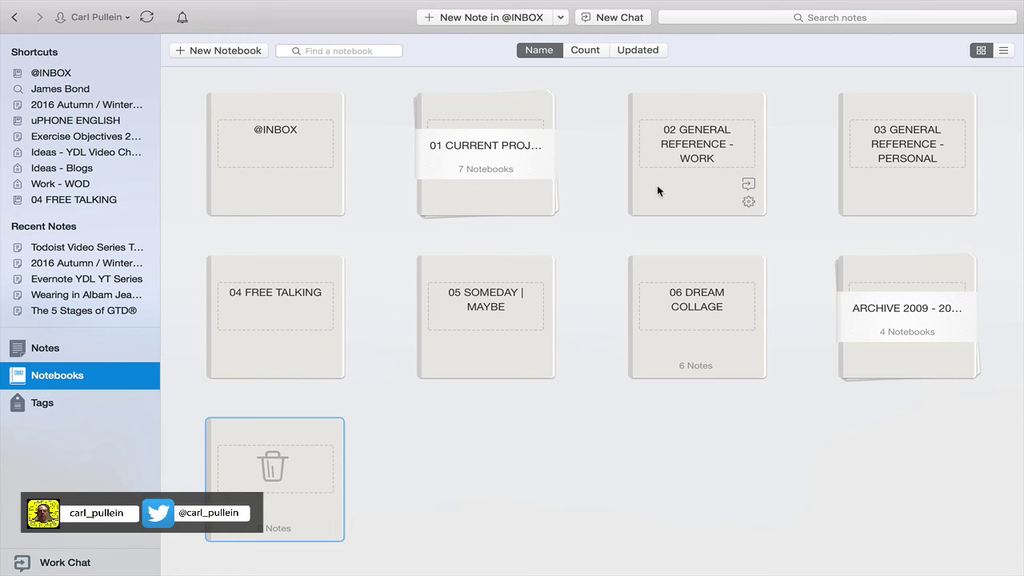
- Create a new empty notebook named 'Stackable Notebook'
click(679, 189)
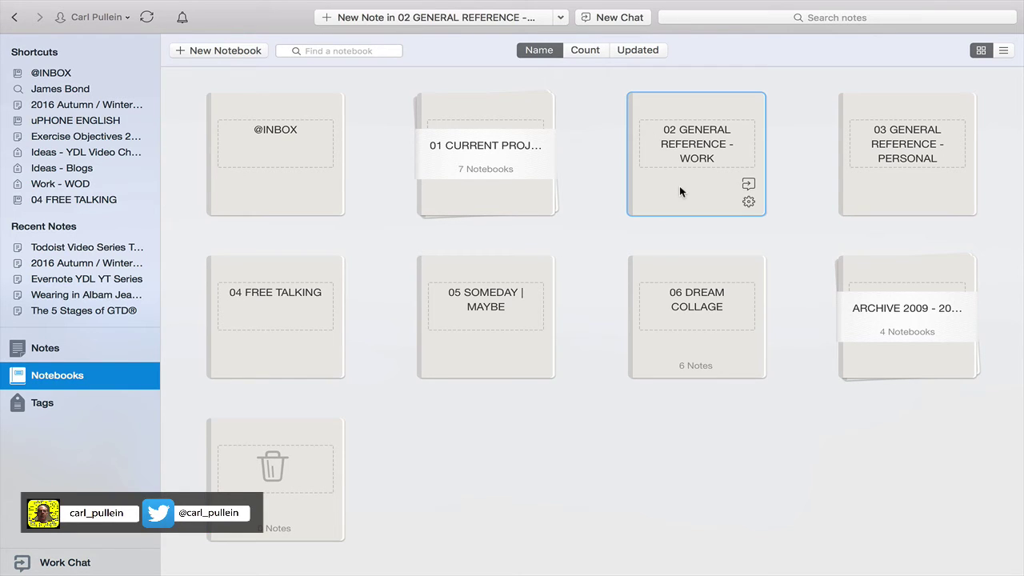
click(571, 320)
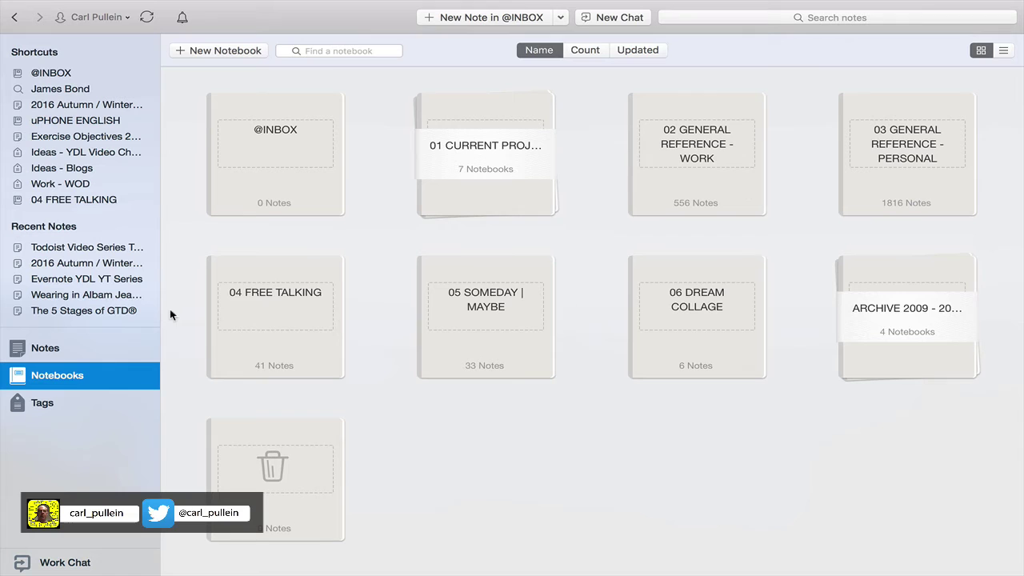
click(212, 50)
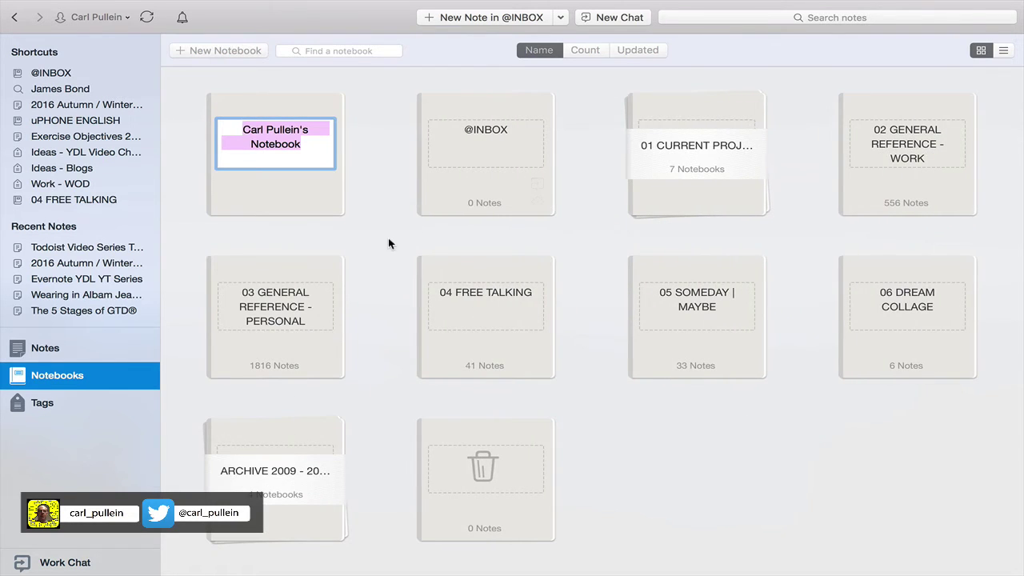
text(Stac)
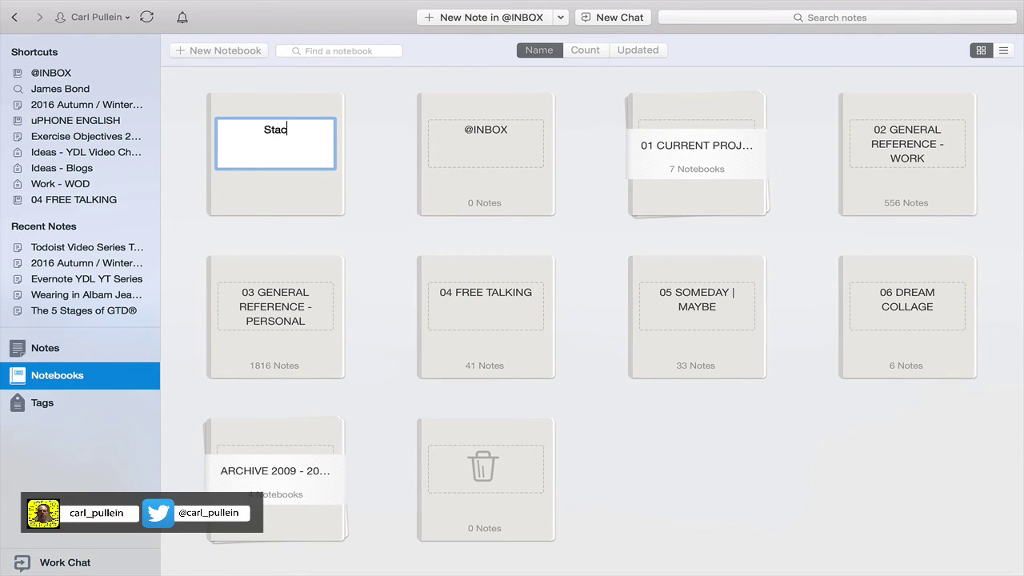
text(able)
key(BackSpace)
key(BackSpace)
key(BackSpace)
key(BackSpace)
key(BackSpace)
text(ckable Notebook)
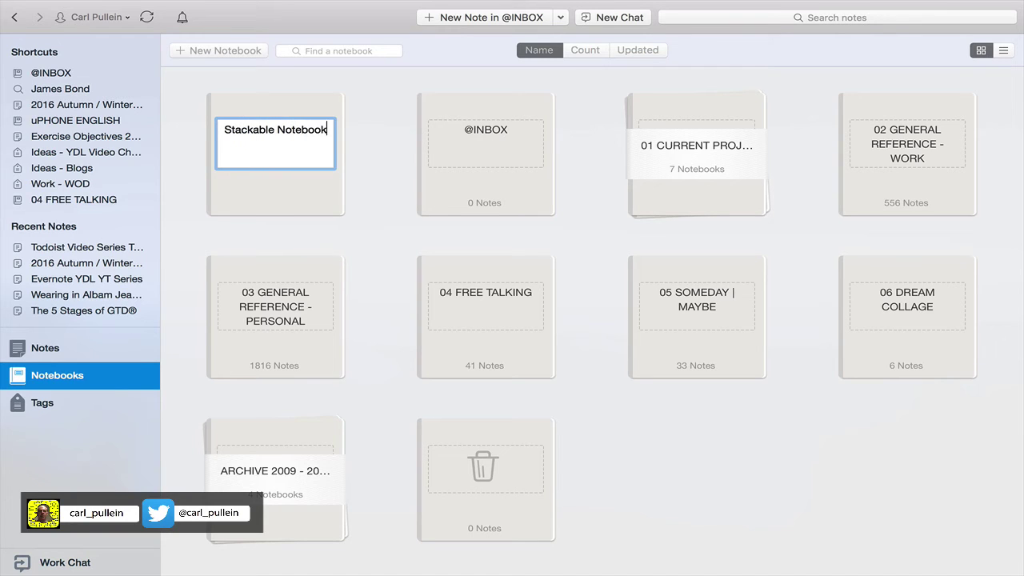
key(Return)
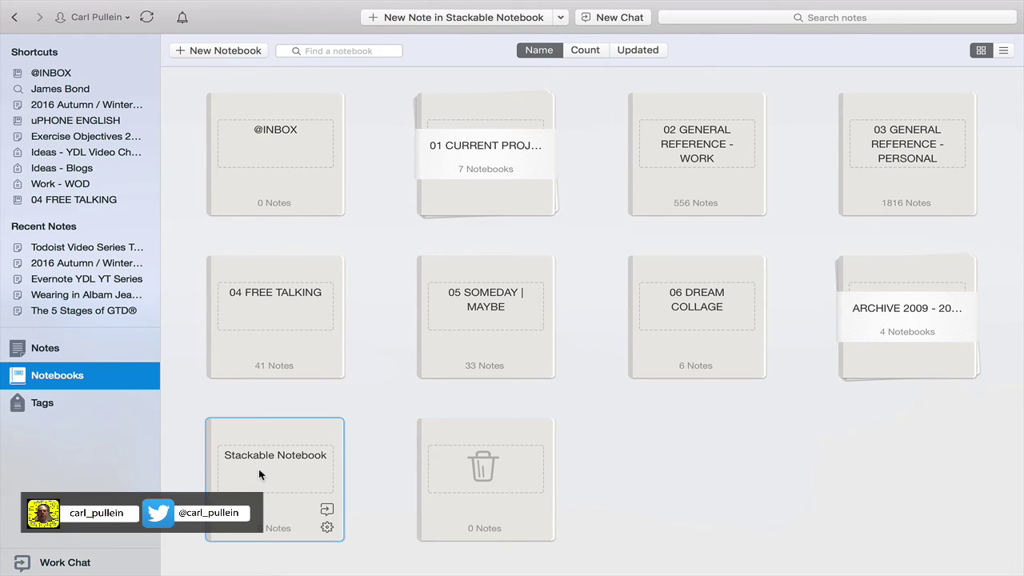
- Stack Stackable Notebook onto 06 DREAM COLLAGE, then pull it back out
drag(258, 470, 679, 301)
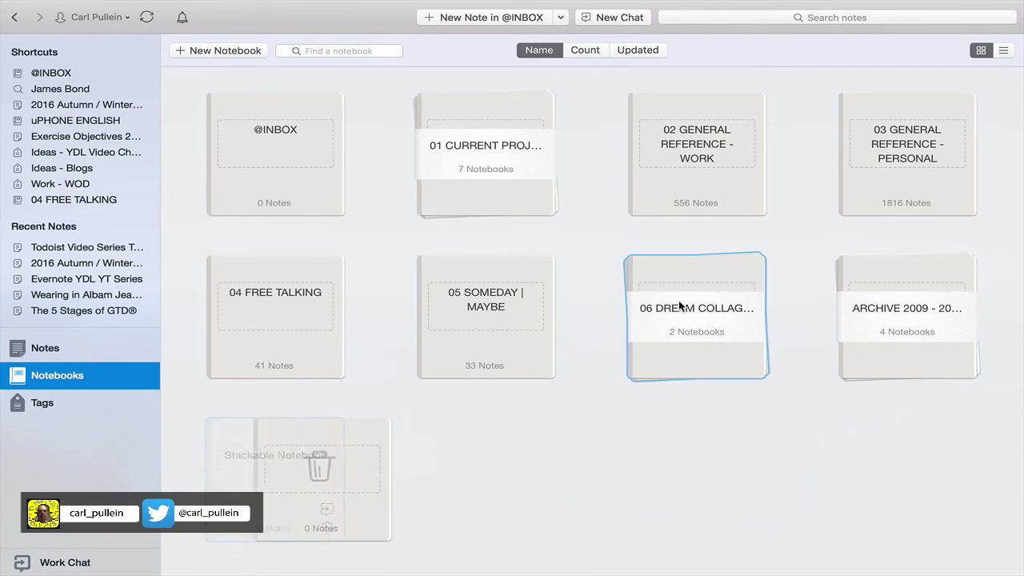
click(702, 353)
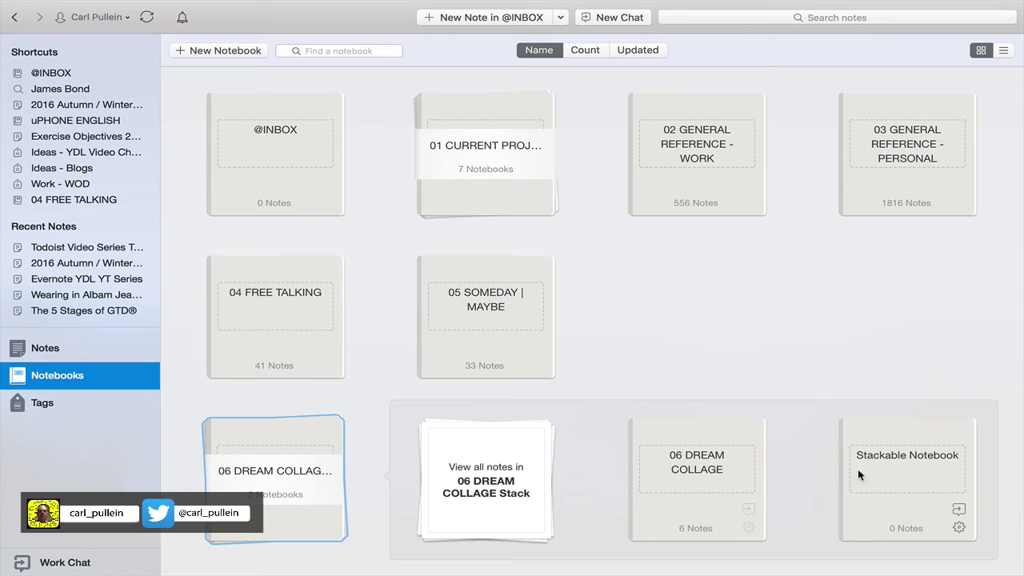
click(905, 497)
drag(905, 497, 791, 320)
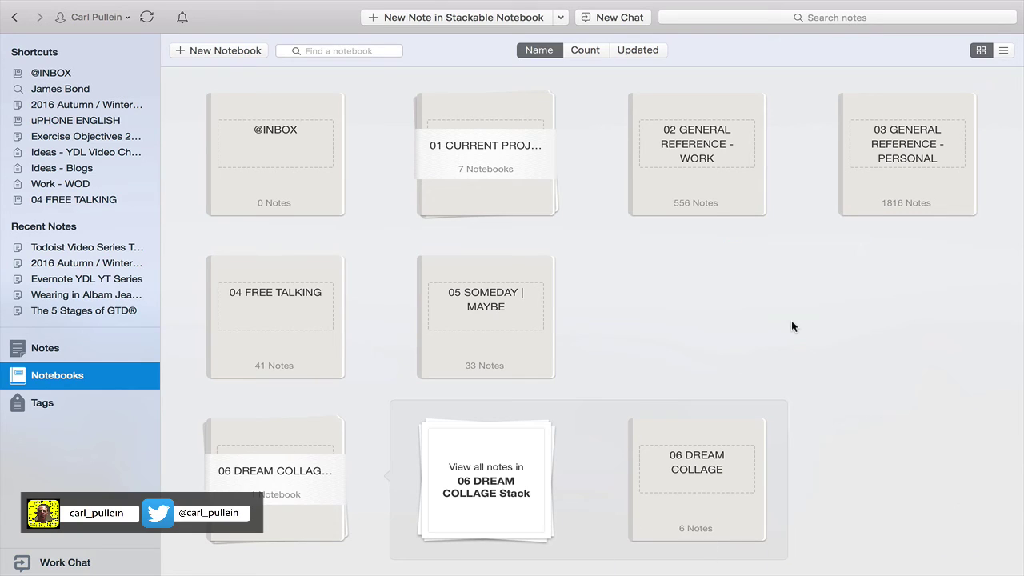
- Collapse the 06 DREAM COLLAGE stack and briefly visit Tags before returning to Notebooks
click(322, 481)
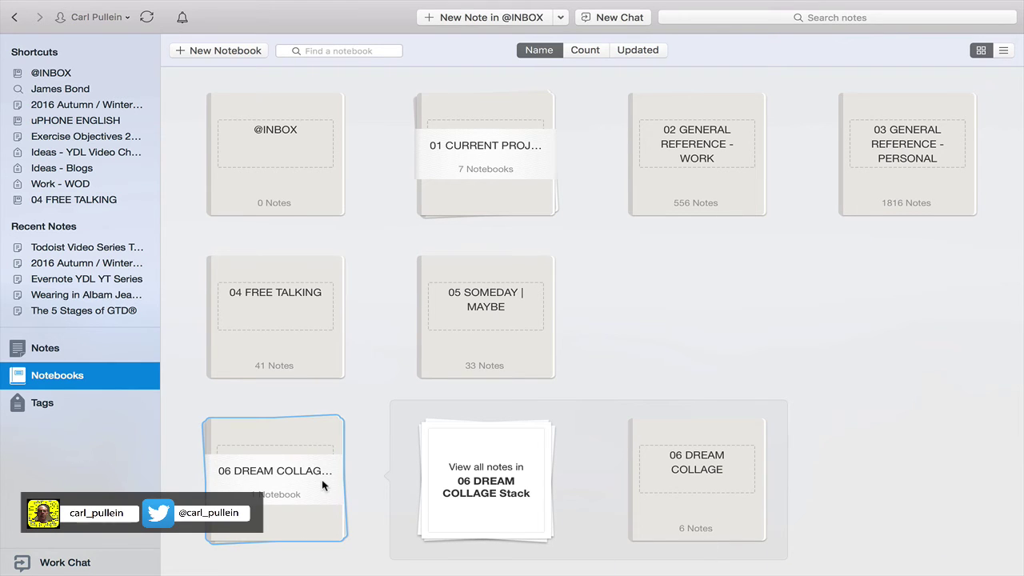
click(322, 479)
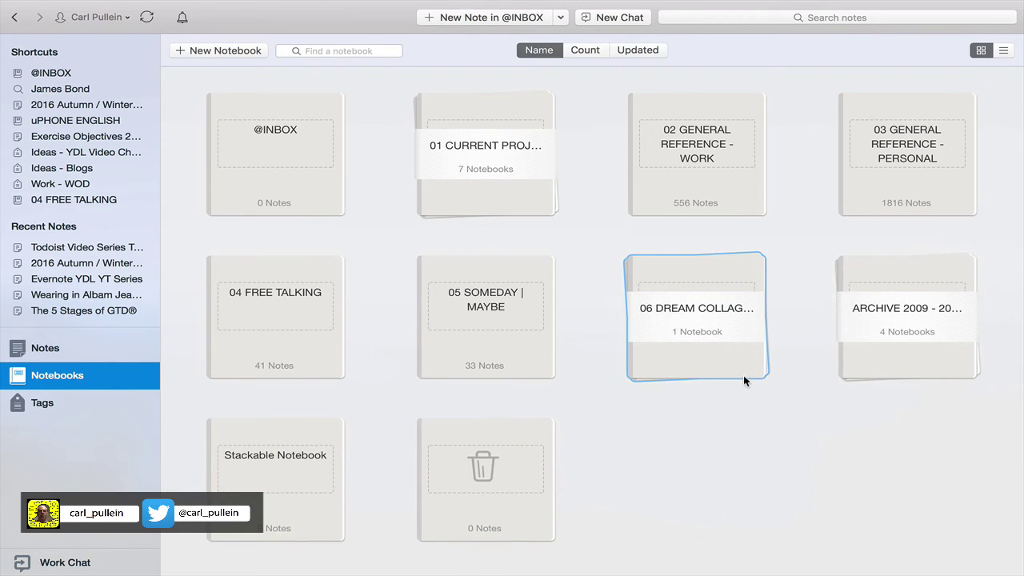
mouse_move(256, 480)
click(43, 402)
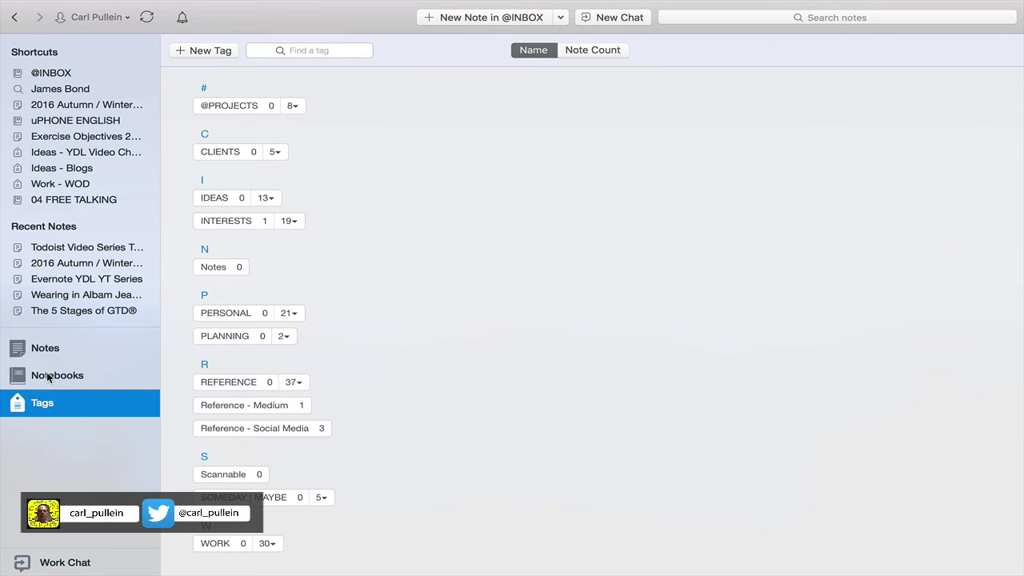
click(48, 374)
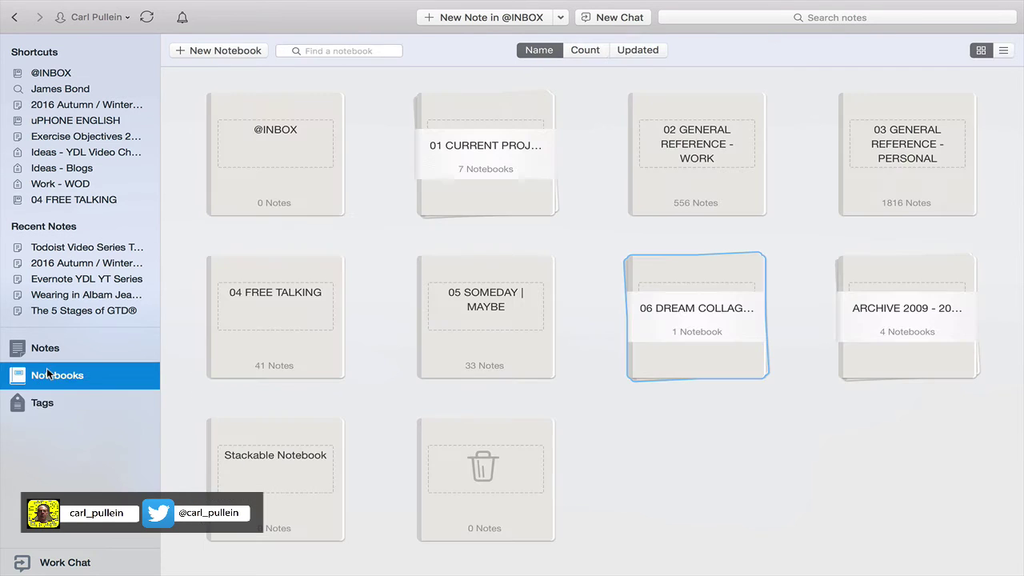
- Expand the 06 DREAM COLLAGE stack, cancel its settings, and drag the notebook out standalone
click(670, 316)
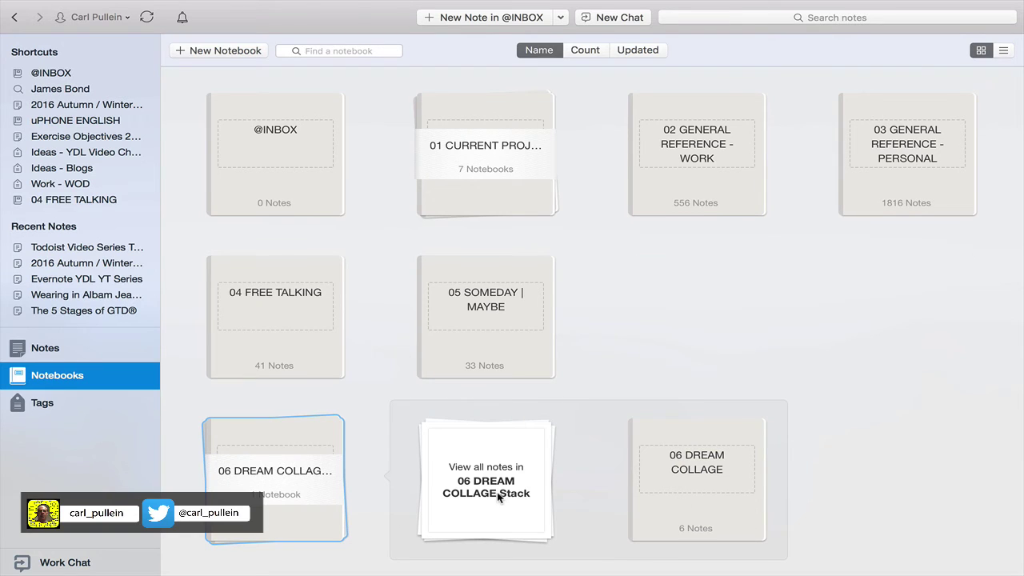
mouse_move(725, 517)
click(748, 528)
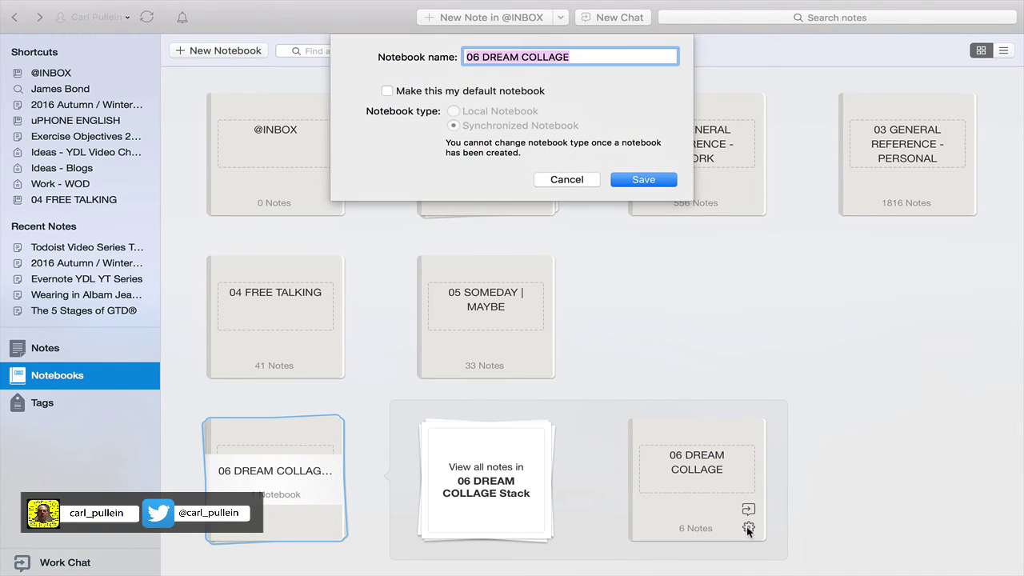
click(567, 179)
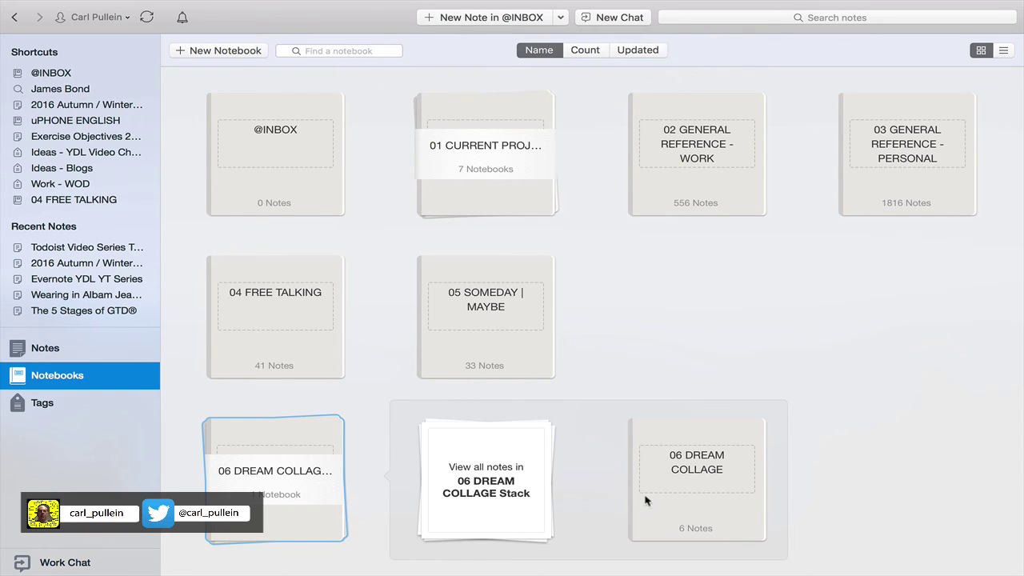
drag(686, 485, 660, 312)
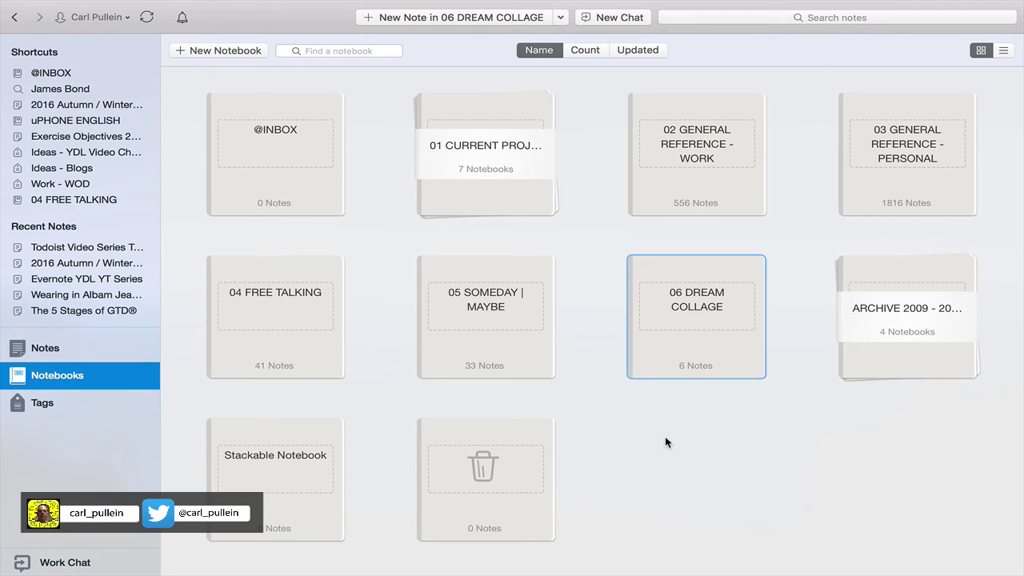
mouse_move(248, 485)
drag(249, 459, 675, 344)
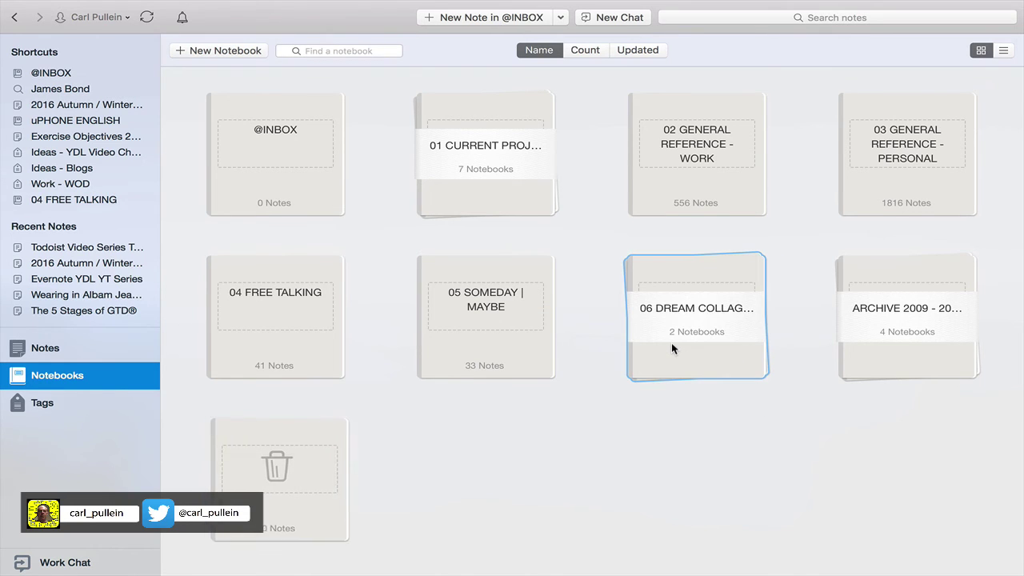
click(671, 342)
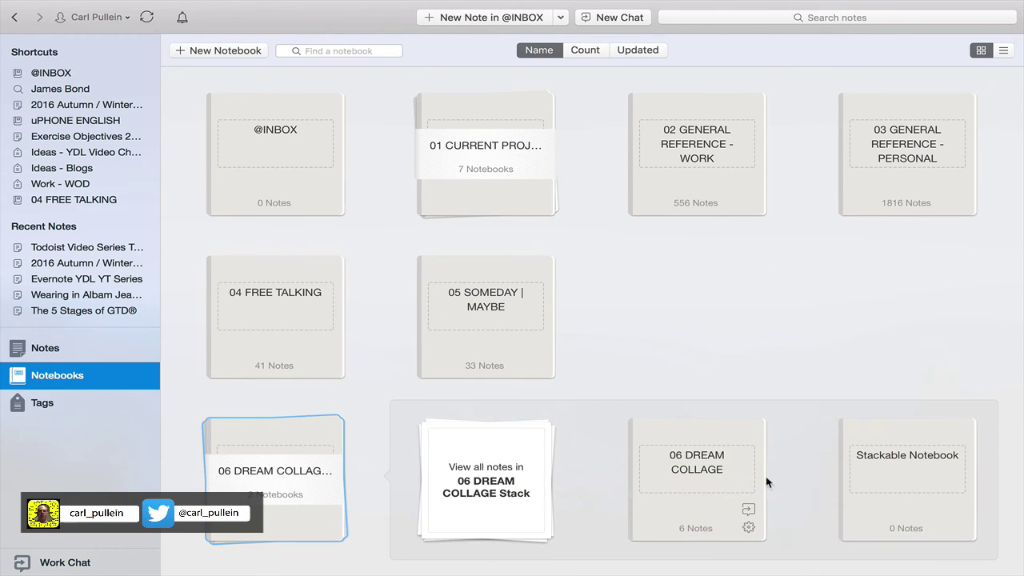
drag(893, 491, 867, 324)
drag(747, 446, 688, 290)
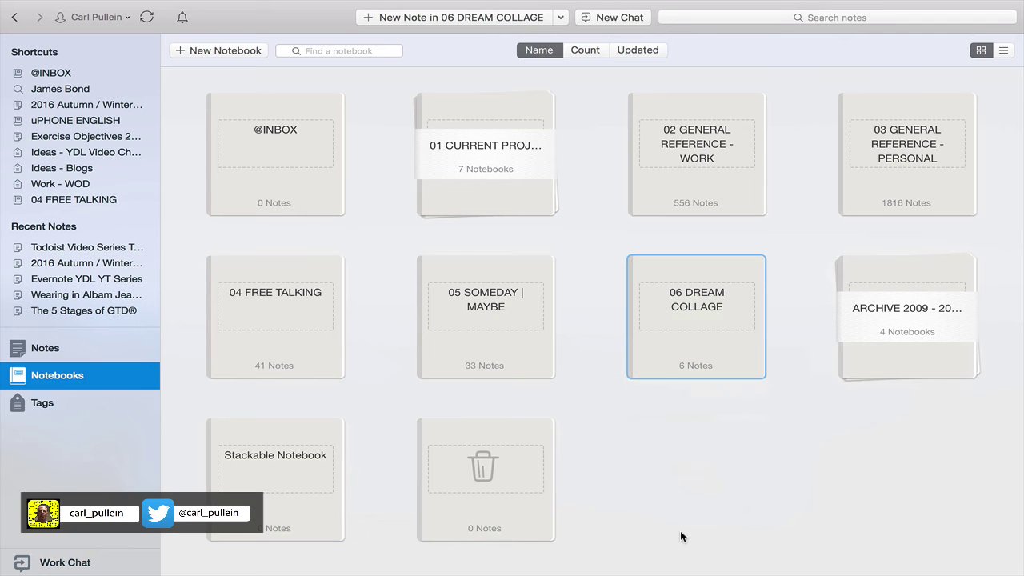
click(516, 189)
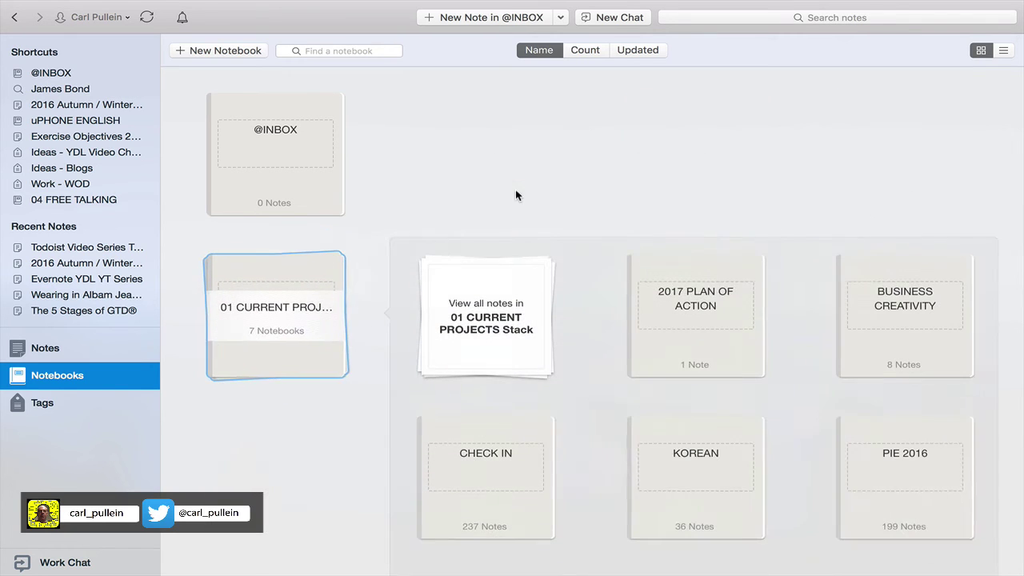
drag(699, 324, 675, 156)
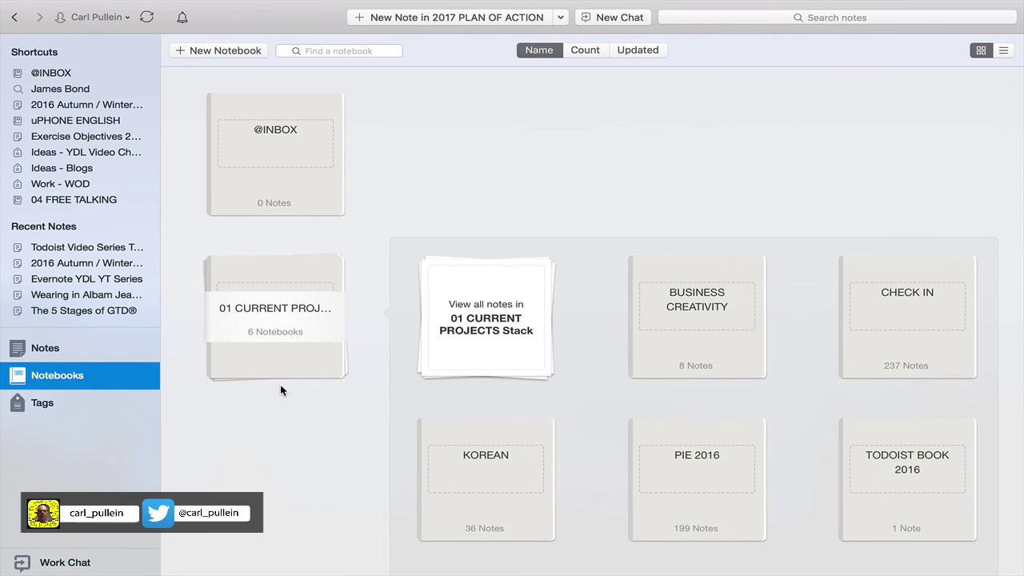
click(261, 332)
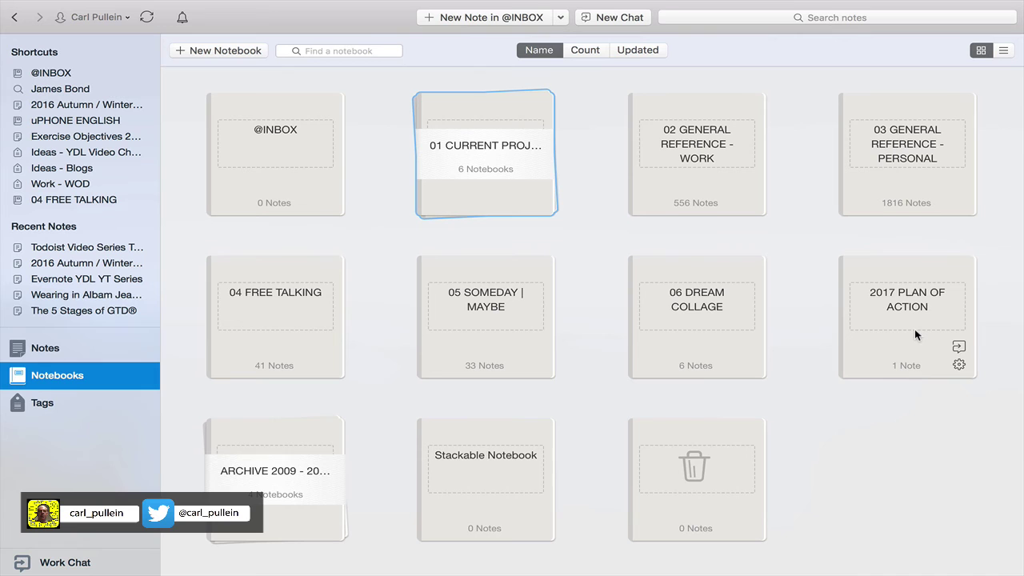
drag(914, 329, 500, 170)
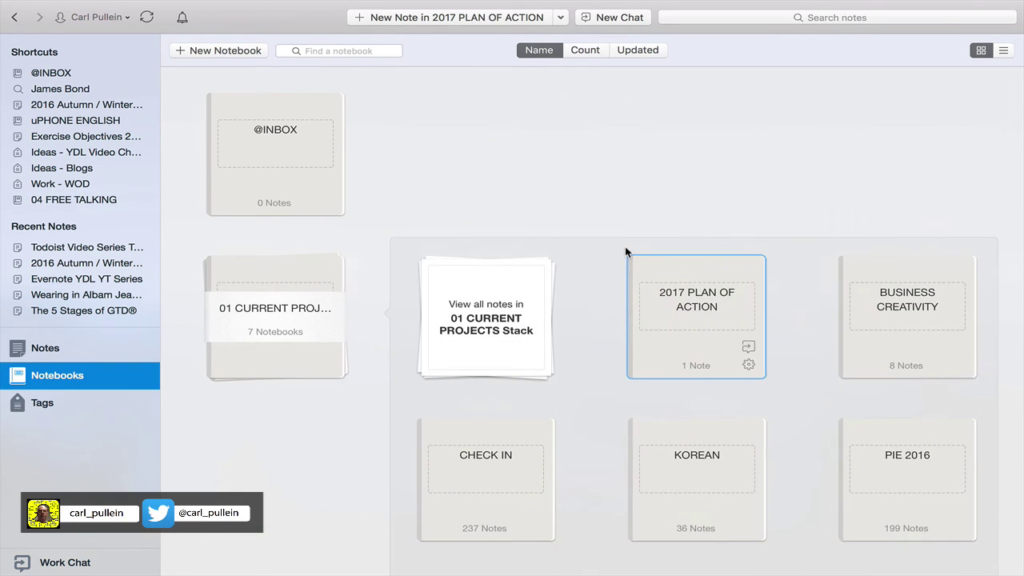
click(304, 364)
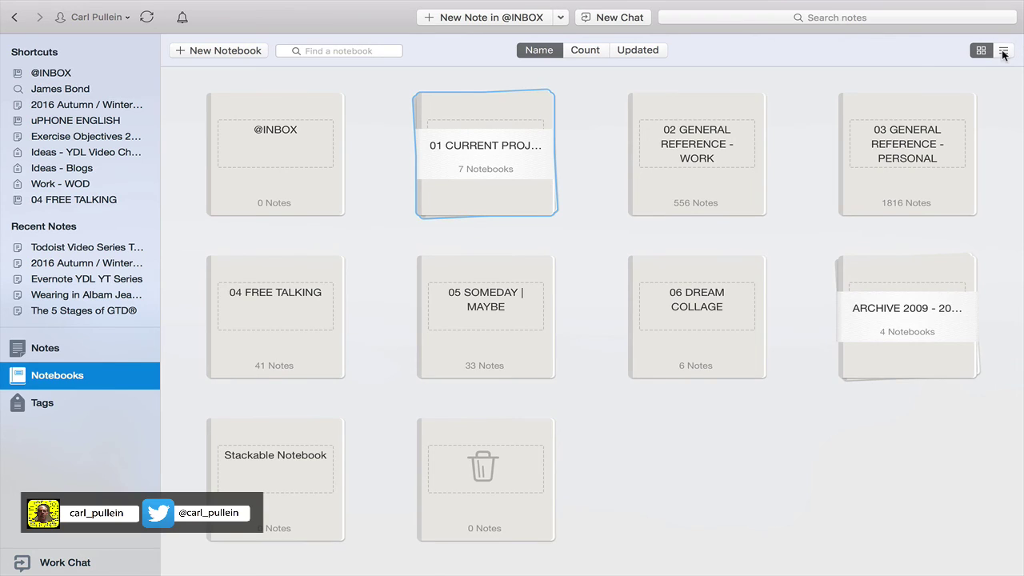
- In list view, drag uPHONE ENGLISH out of 01 CURRENT PROJECTS Stack and back in
click(1003, 49)
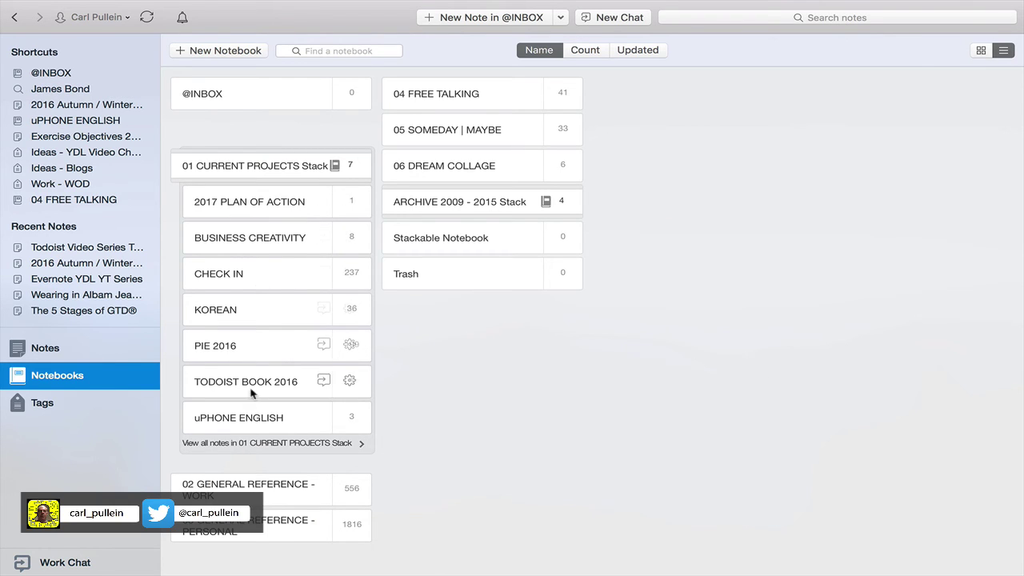
drag(234, 411, 513, 437)
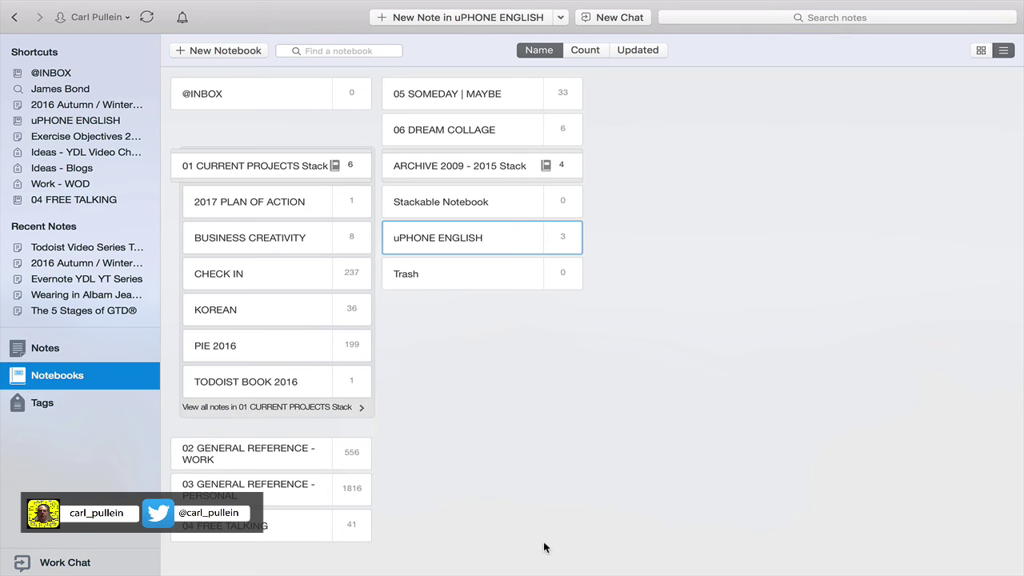
drag(463, 236, 242, 160)
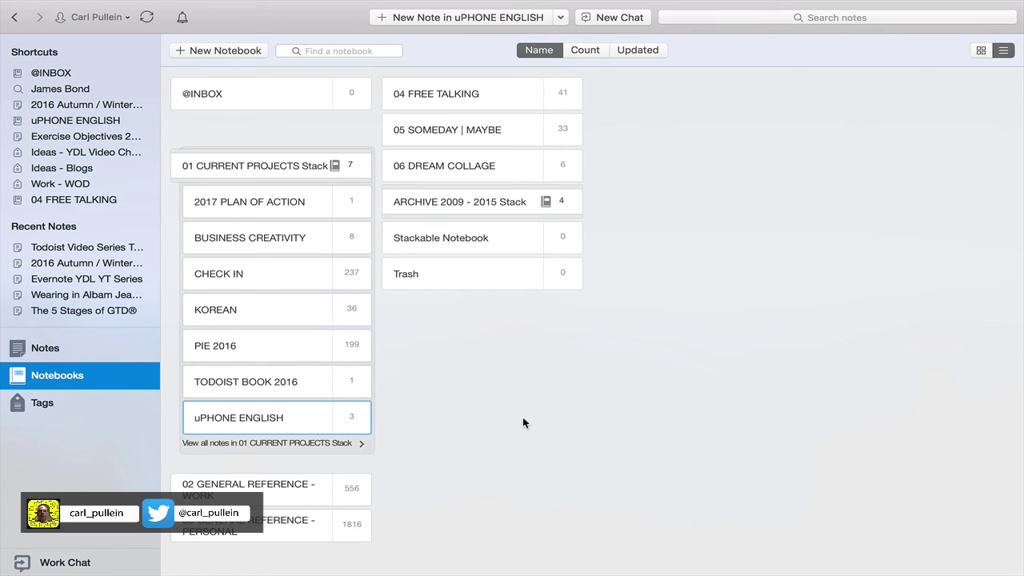
- Return the Notebooks page to card view, showing 01 CURRENT PROJECTS as a 7-notebook stack
click(980, 50)
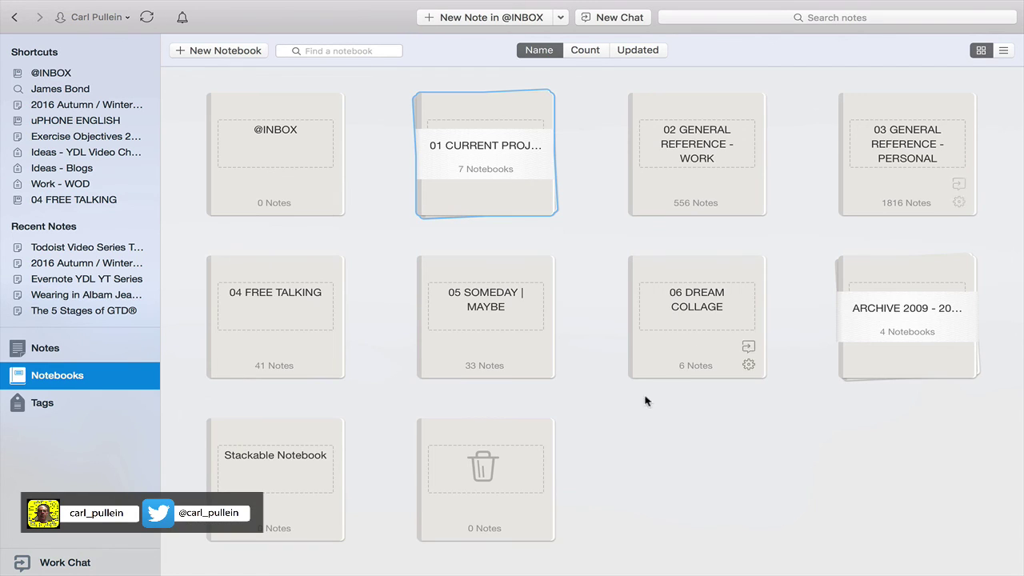